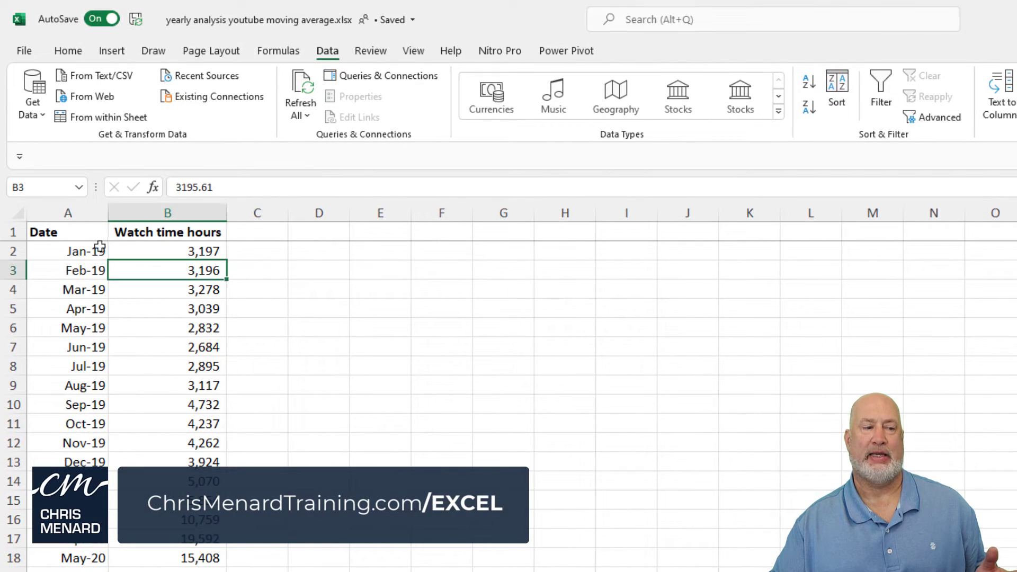
Select the Jan-19 date and its watch-time value in B2, scrolling through the data
left_click(100, 246)
scroll(387, 389, "down", 6)
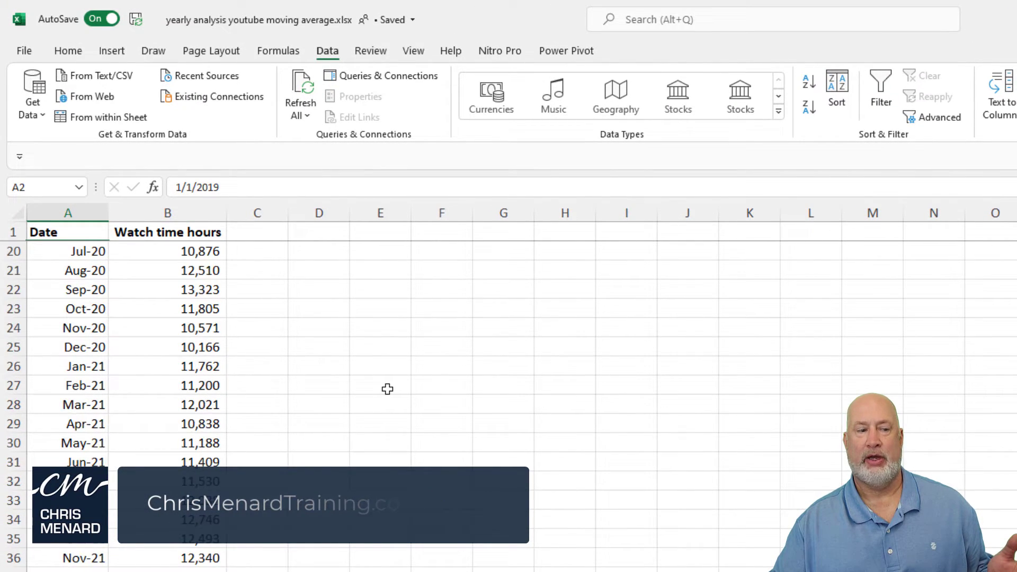
scroll(388, 389, "down", 3)
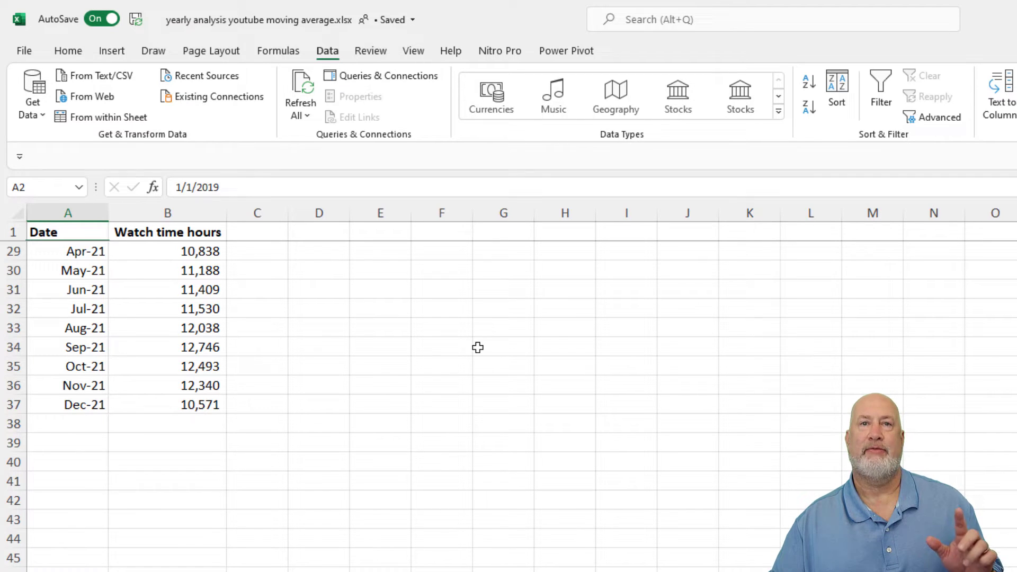
scroll(478, 347, "up", 9)
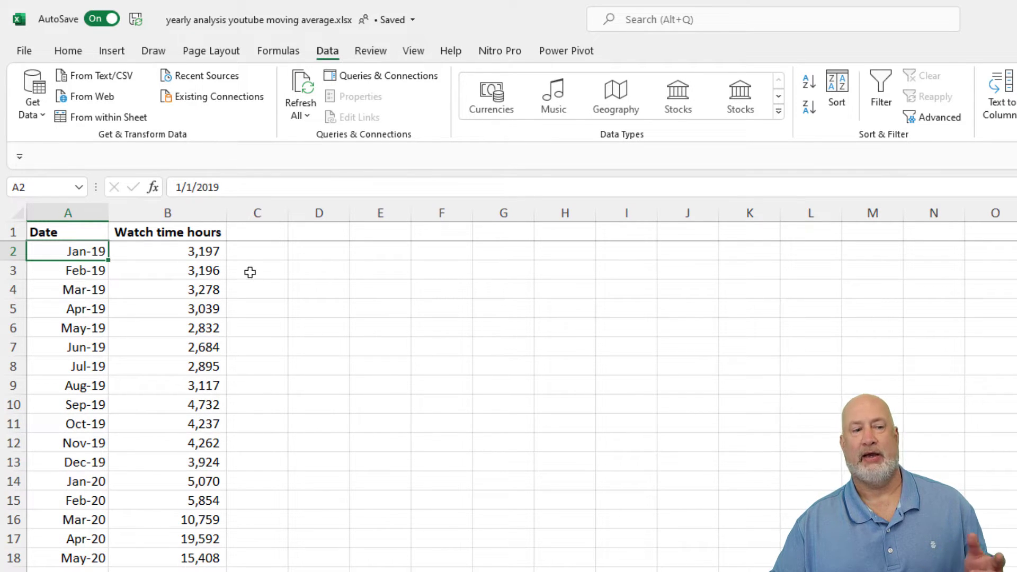
left_click(201, 250)
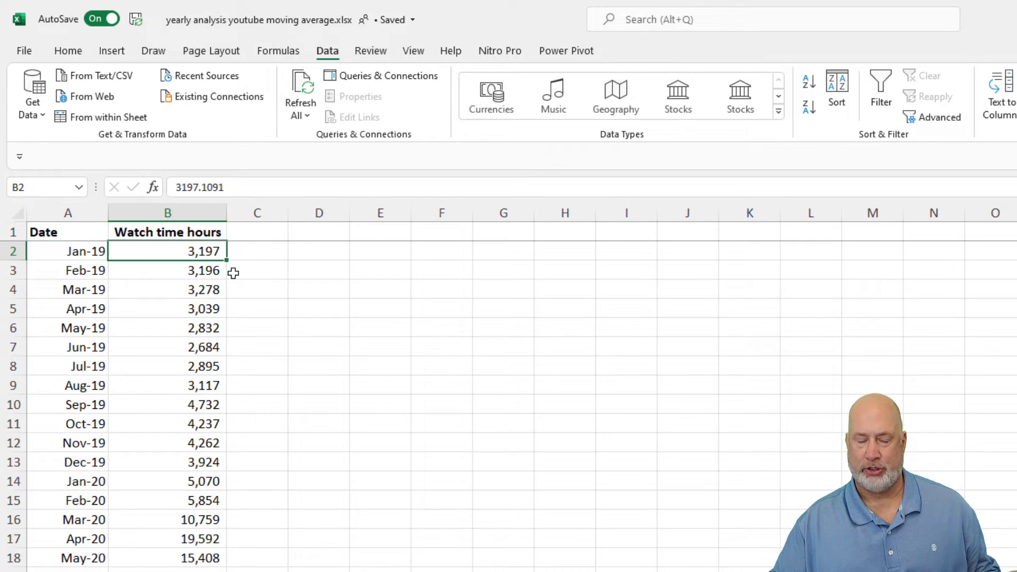
scroll(229, 324, "down", 6)
scroll(366, 404, "up", 6)
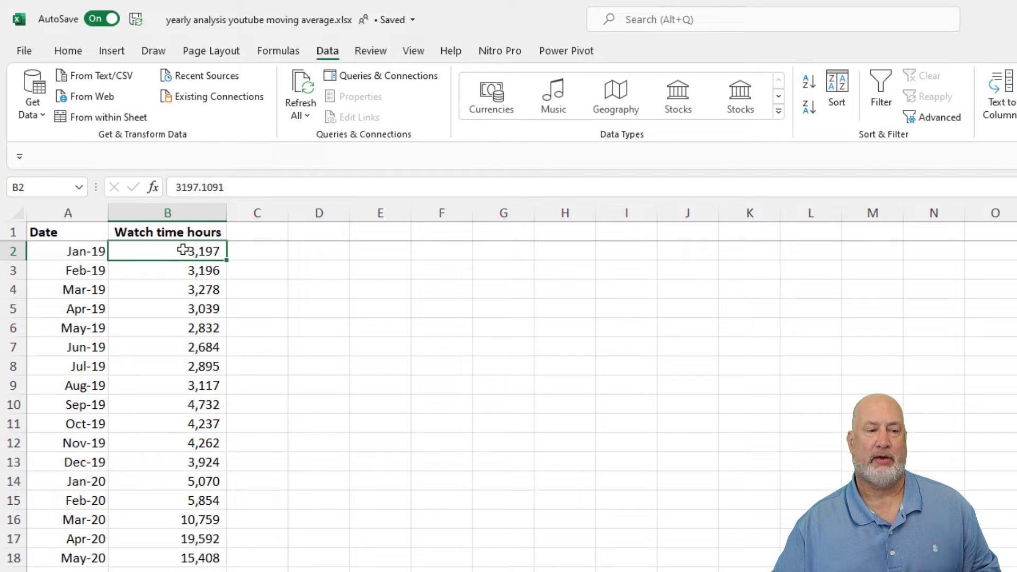
Highlight the three-month windows B2:B4, B3:B5 and B4:B6, then reselect B2
left_click_drag(183, 250, 186, 292)
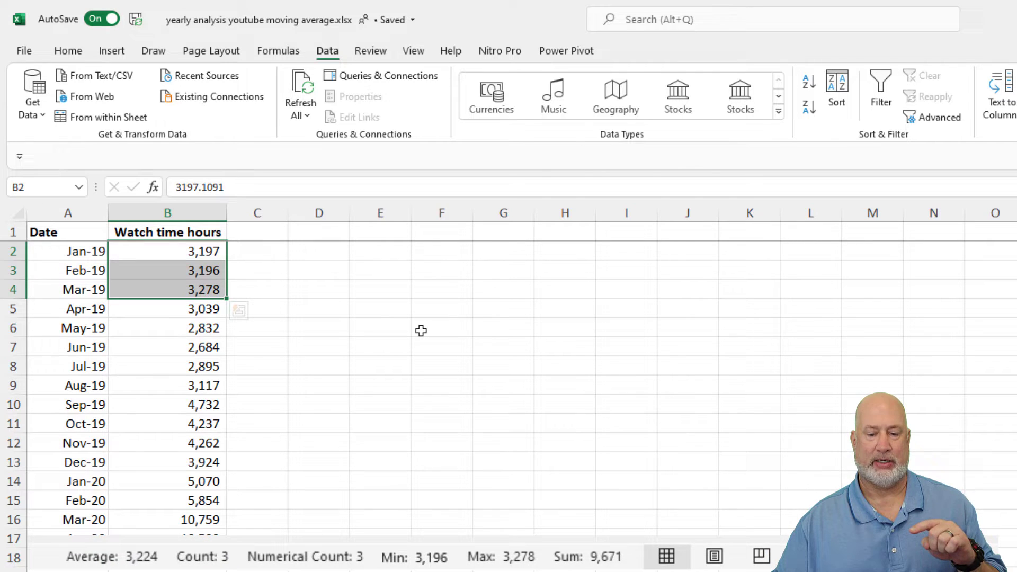
left_click(169, 270)
left_click_drag(168, 270, 166, 309)
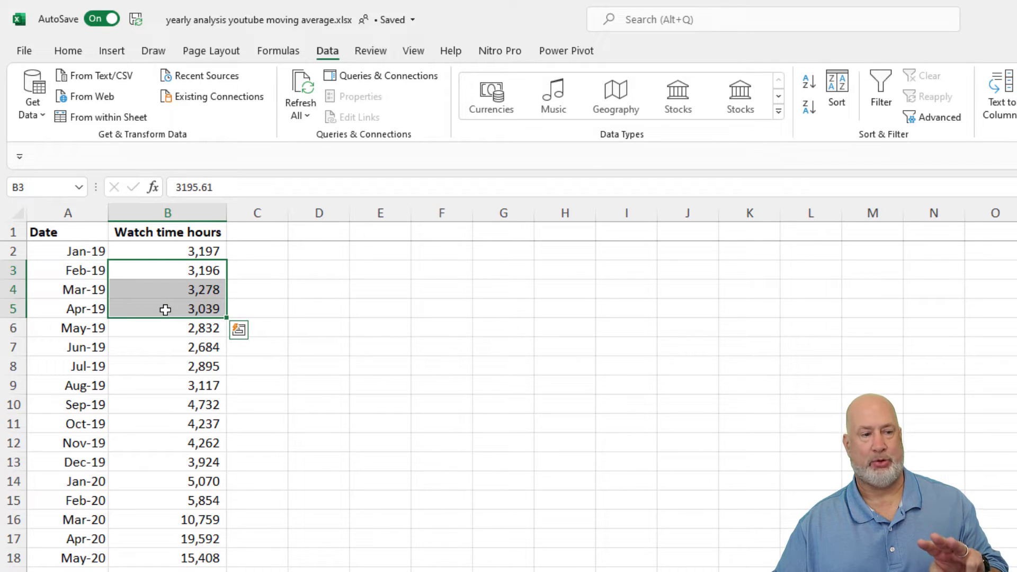
left_click_drag(175, 284, 175, 317)
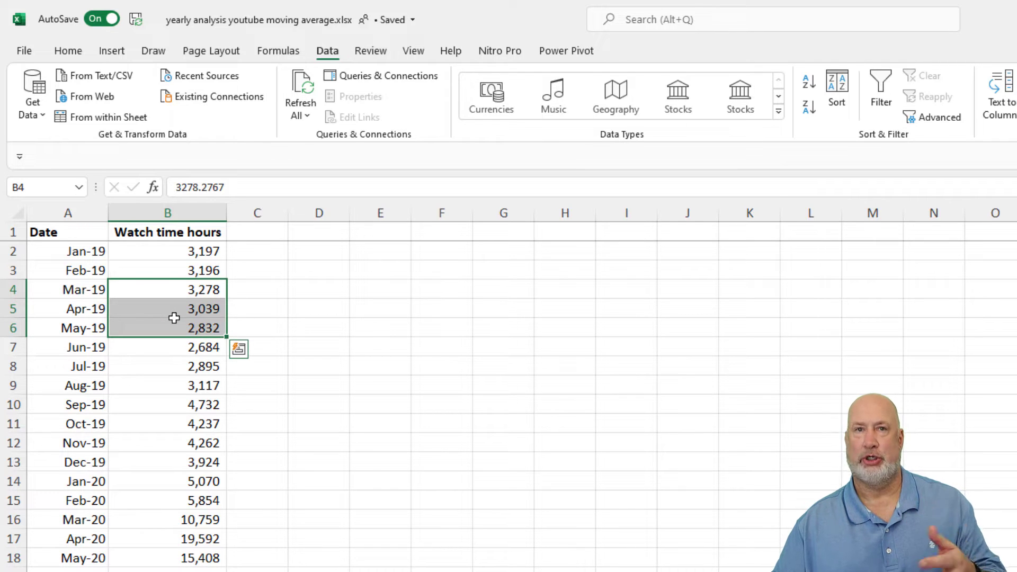
left_click(176, 259)
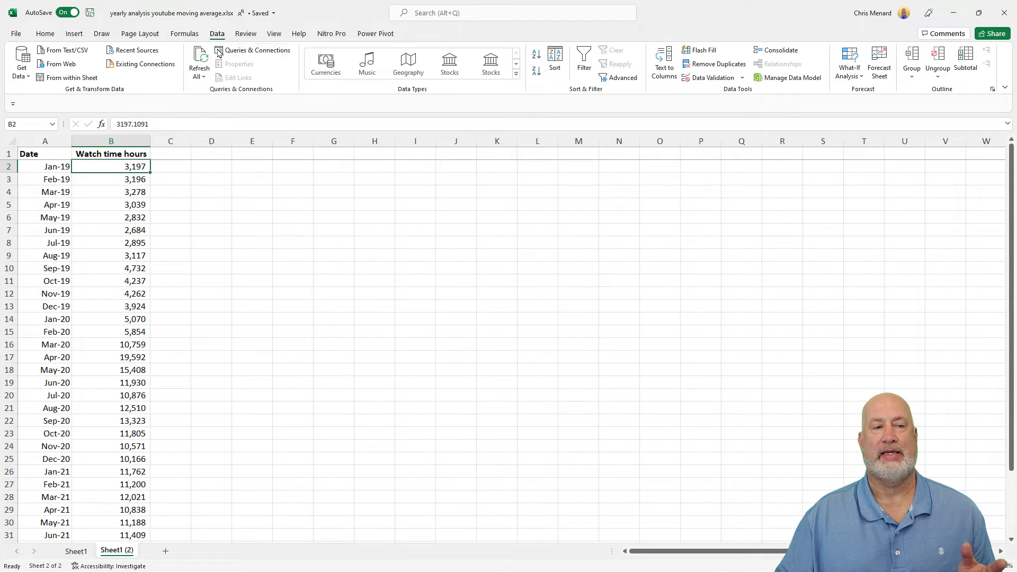
Switch the ribbon from Home back to the Data commands
left_click(46, 36)
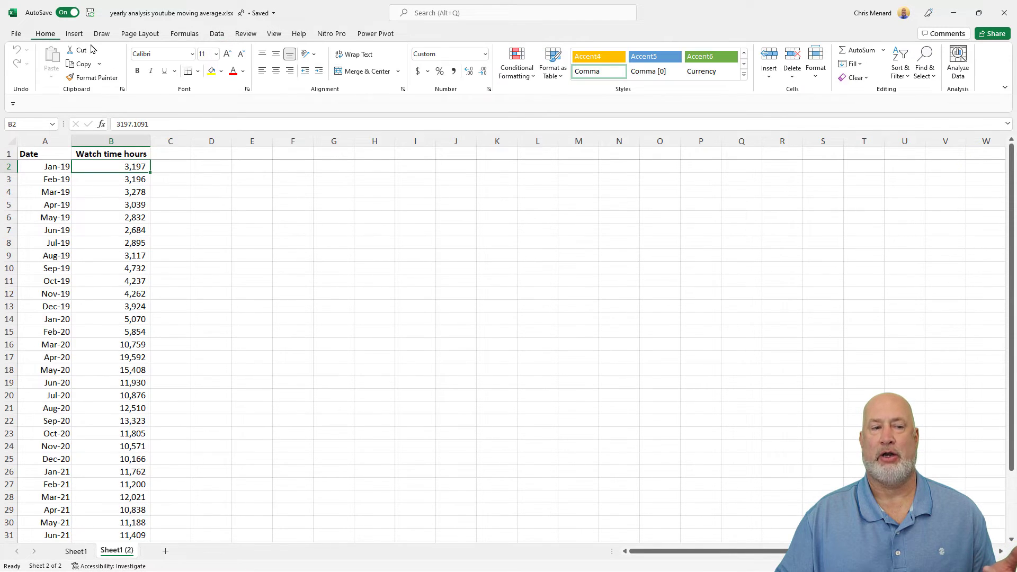
left_click(220, 36)
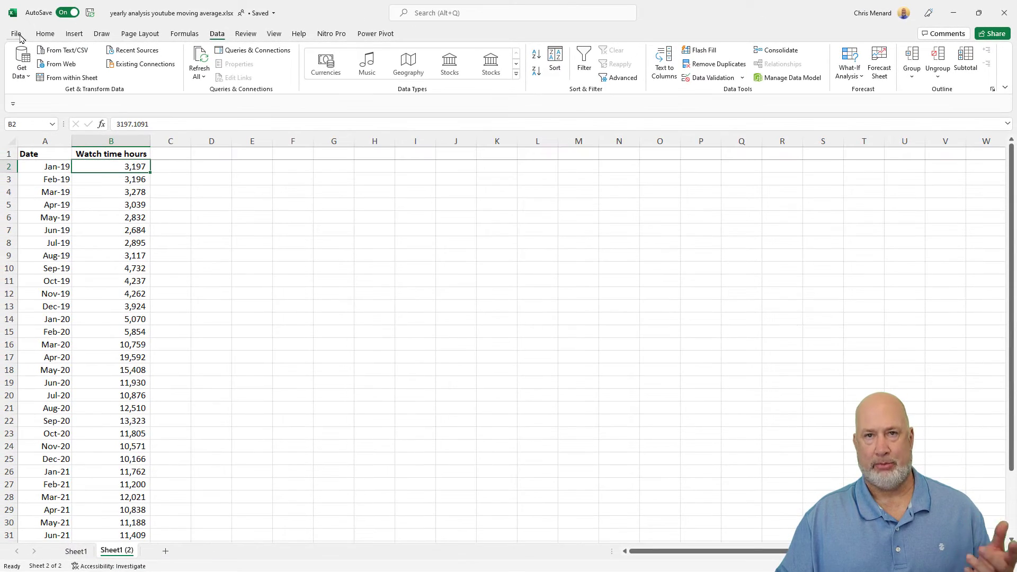
Open Excel Options from the File view and show its Add-ins page
left_click(17, 34)
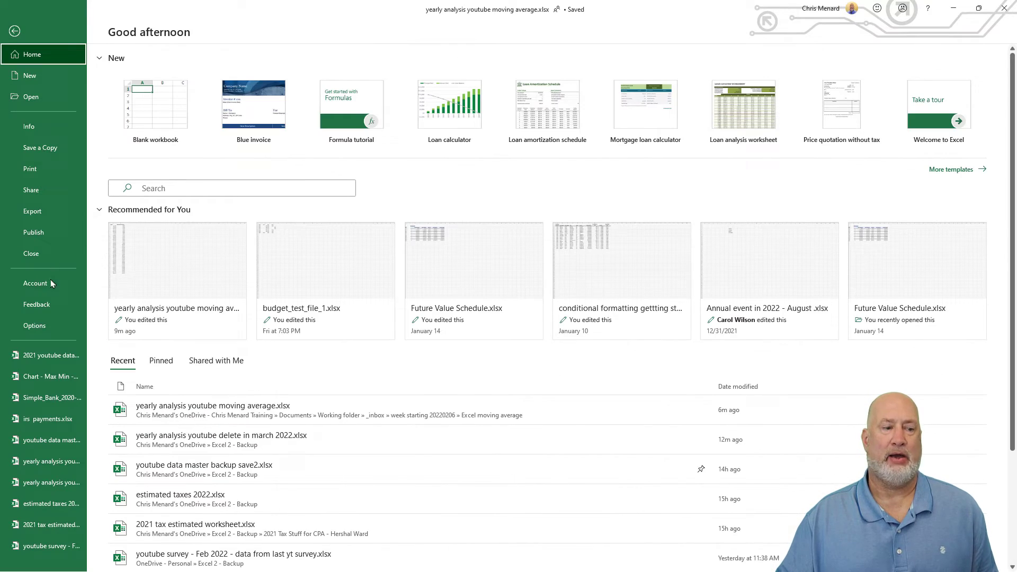
left_click(53, 325)
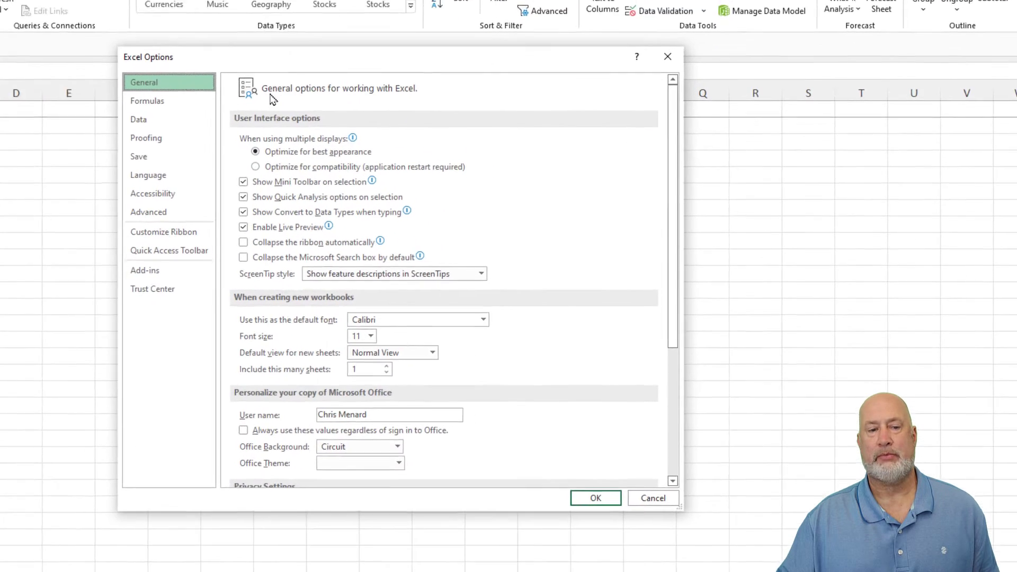
left_click(106, 268)
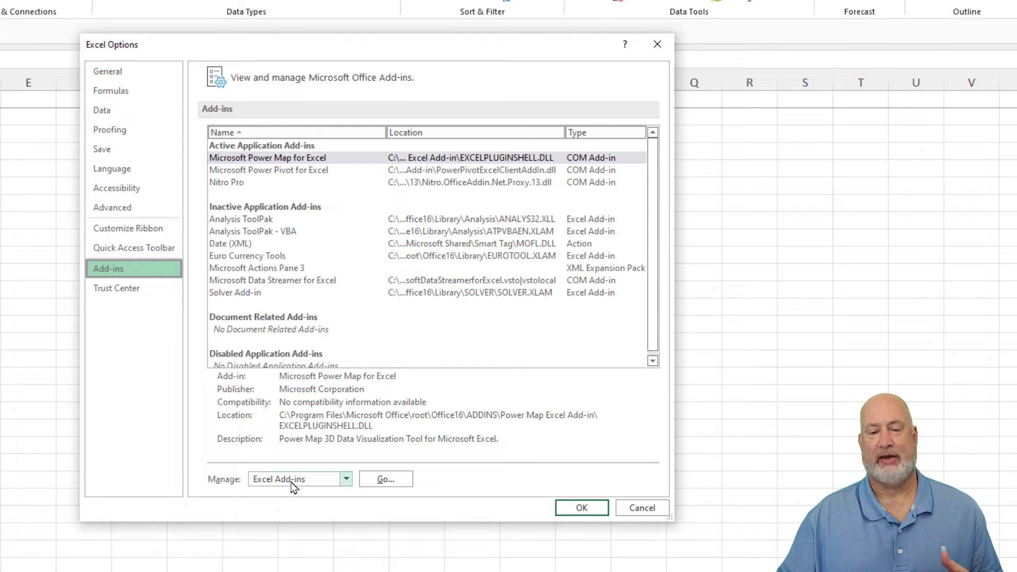
Tick Analysis ToolPak in the Excel Add-ins manager and confirm with OK
left_click(392, 480)
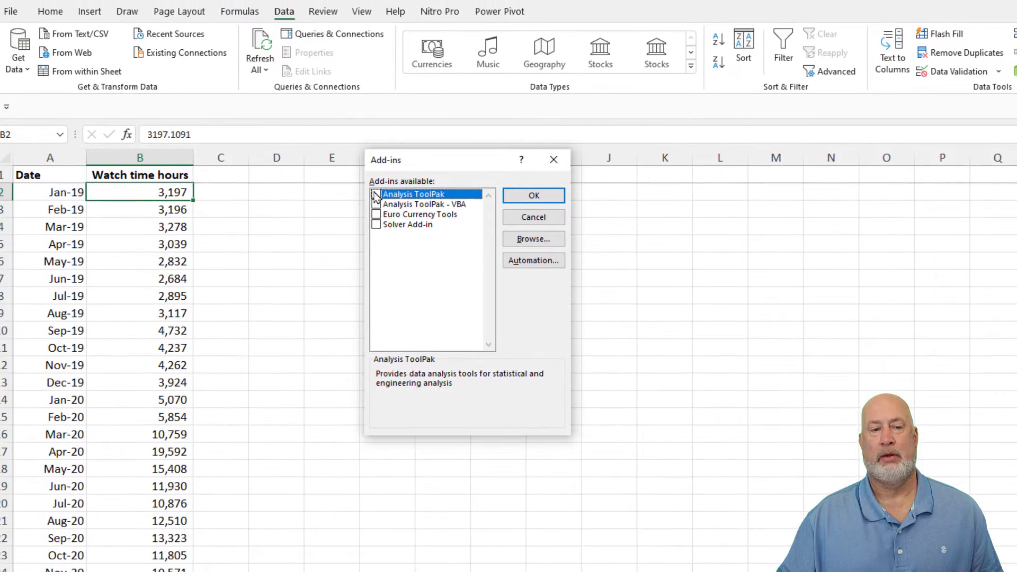
left_click(375, 195)
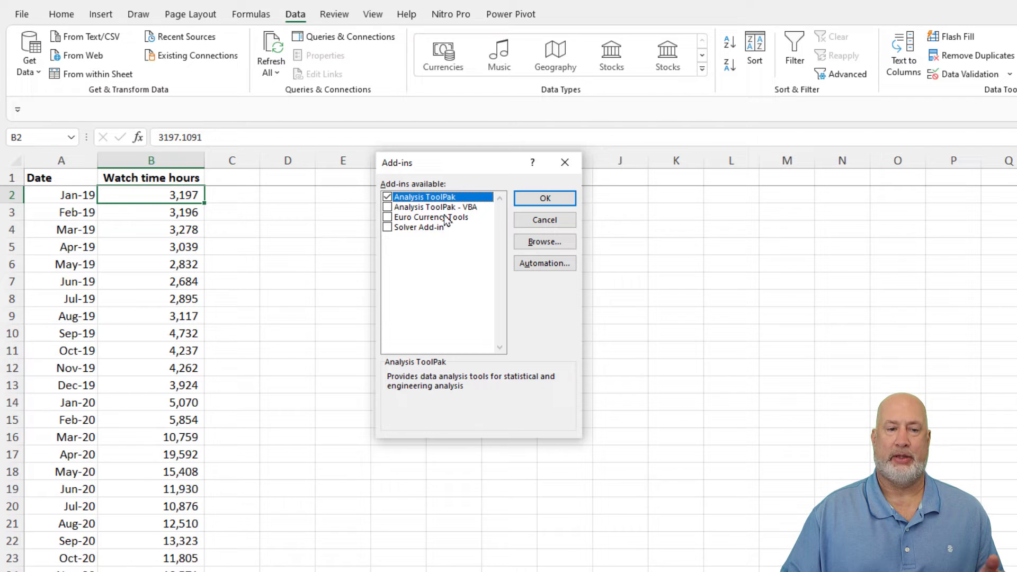
left_click(525, 202)
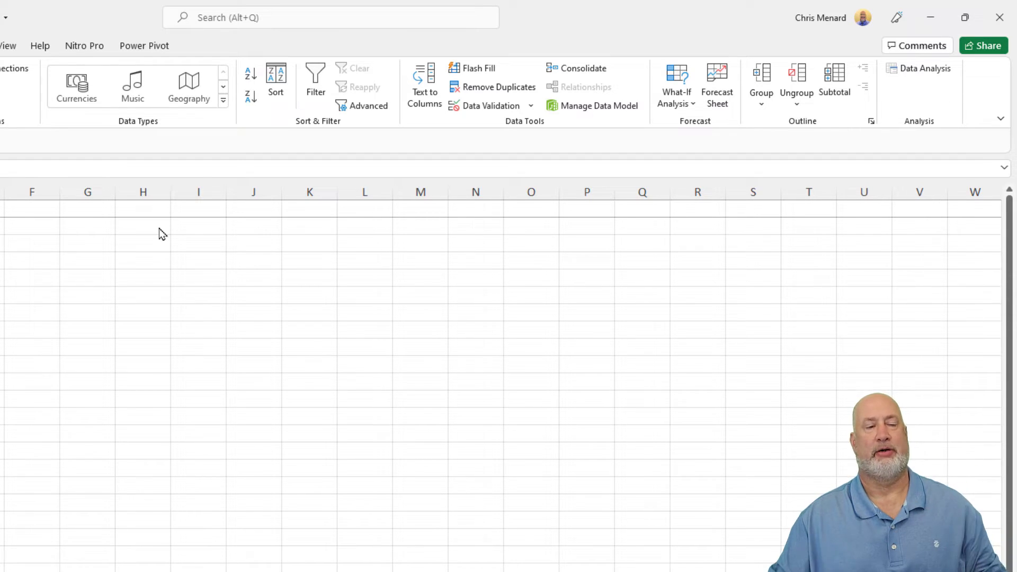
Open Data Analysis, browse the Analysis Tools list and select Moving Average
left_click(919, 69)
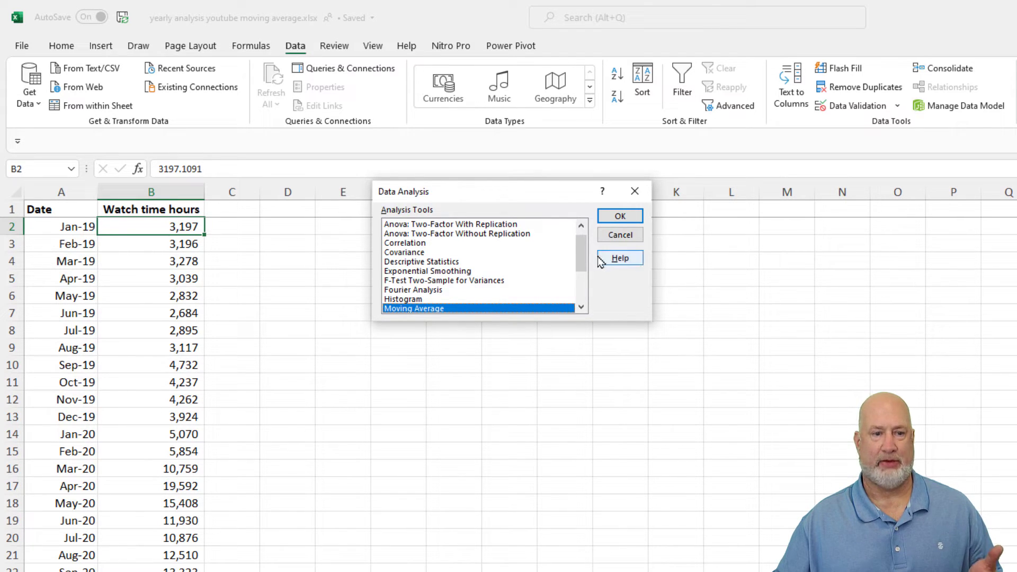
left_click(423, 300)
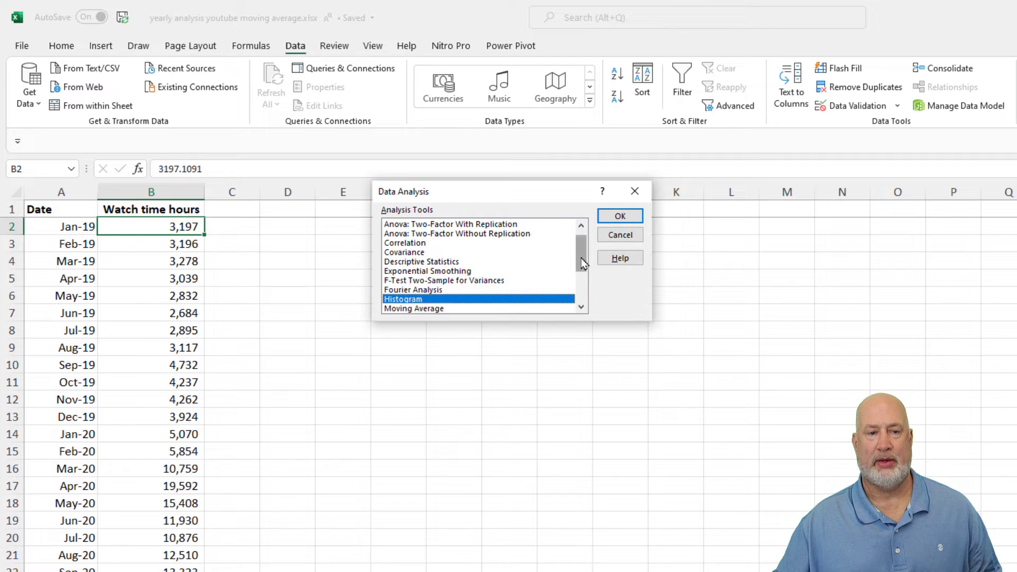
scroll(580, 256, "down", 1)
scroll(584, 267, "up", 1)
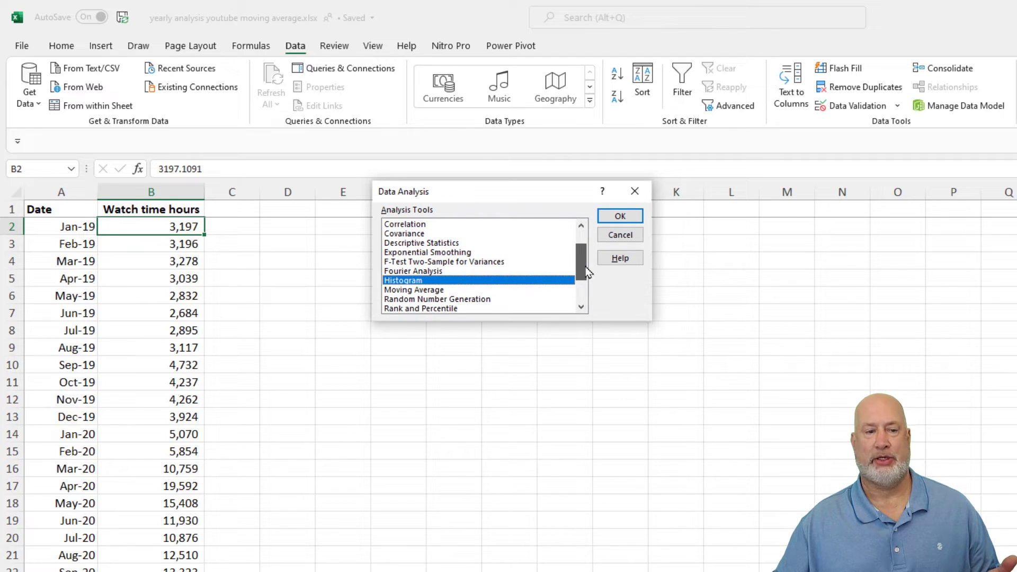
left_click_drag(587, 271, 591, 289)
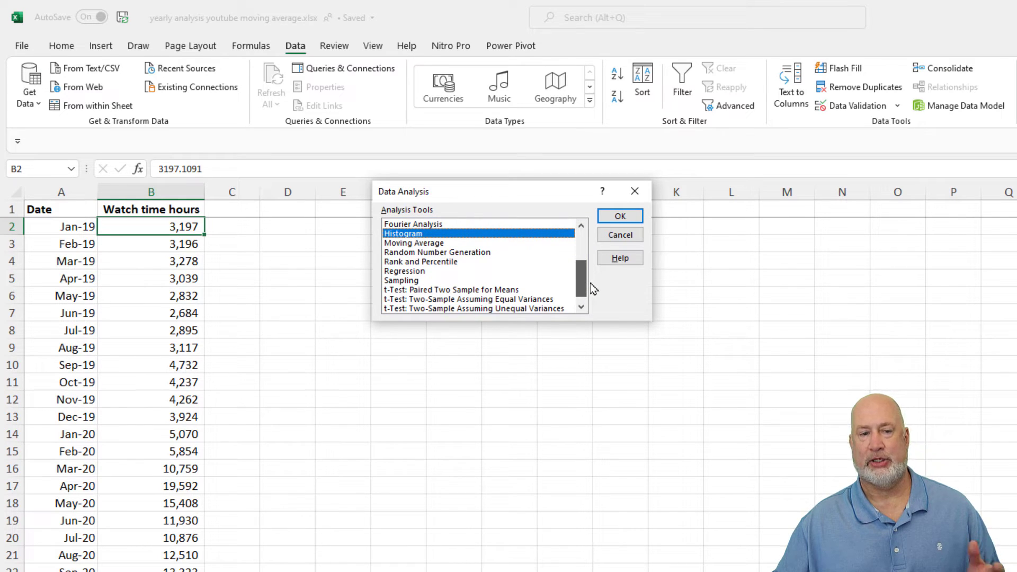
mouse_move(593, 289)
left_mouse_down()
mouse_move(595, 308)
mouse_move(601, 280)
left_mouse_up()
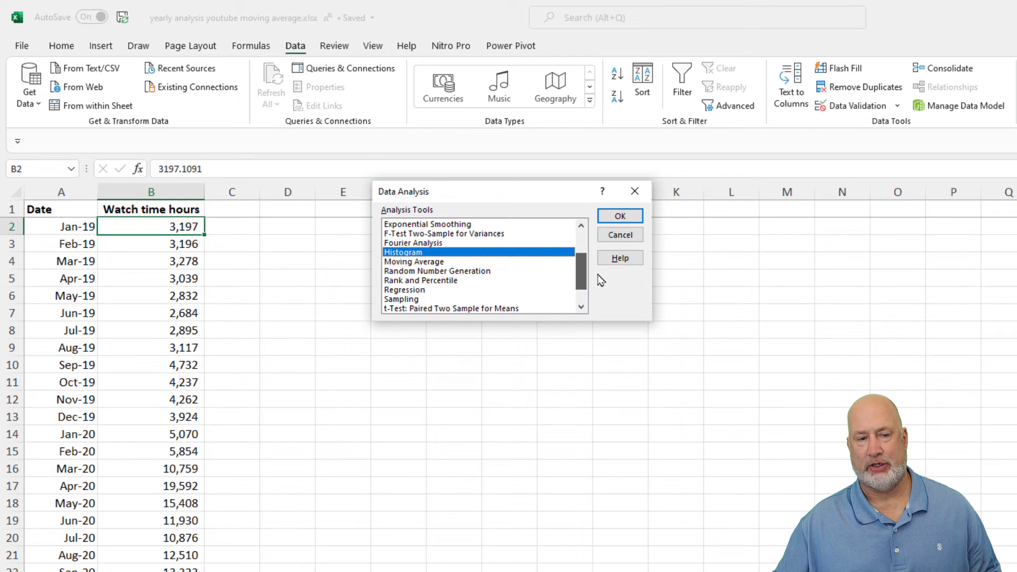
left_click(445, 263)
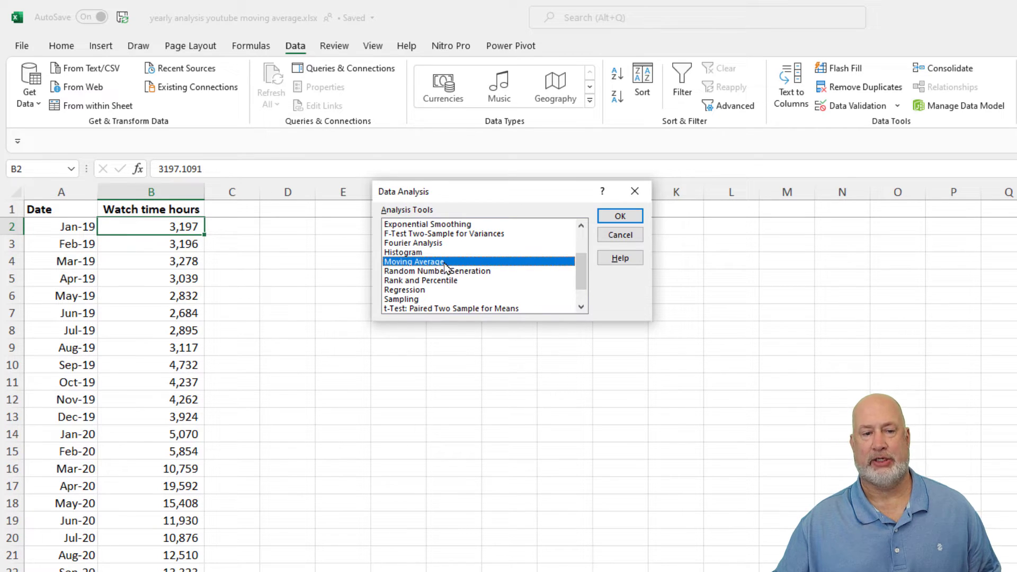
Set Moving Average input range B2:B37, interval 3, and output range starting at C2
left_click(621, 218)
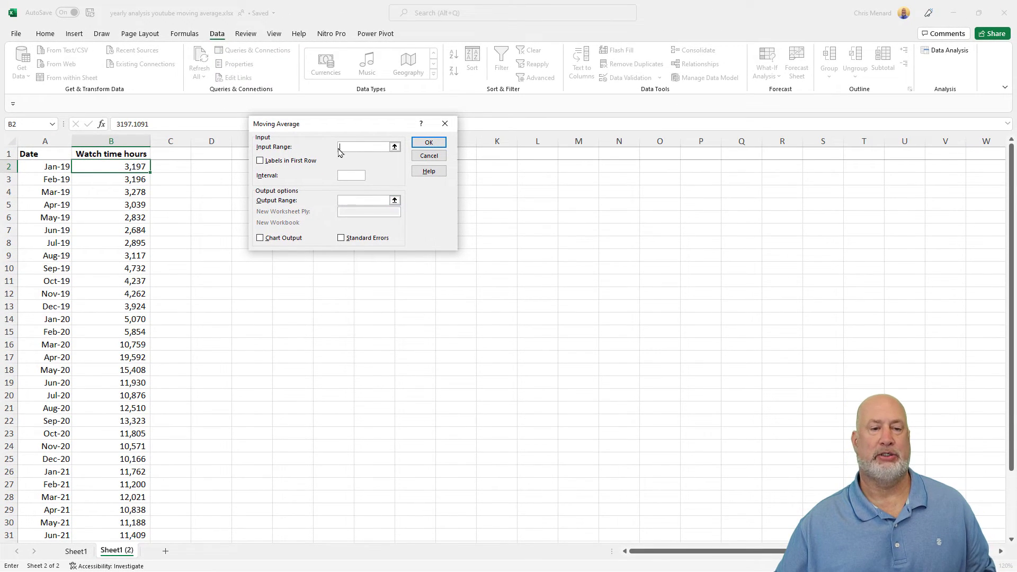
left_click(339, 147)
left_click(119, 166)
left_click_drag(120, 168, 116, 522)
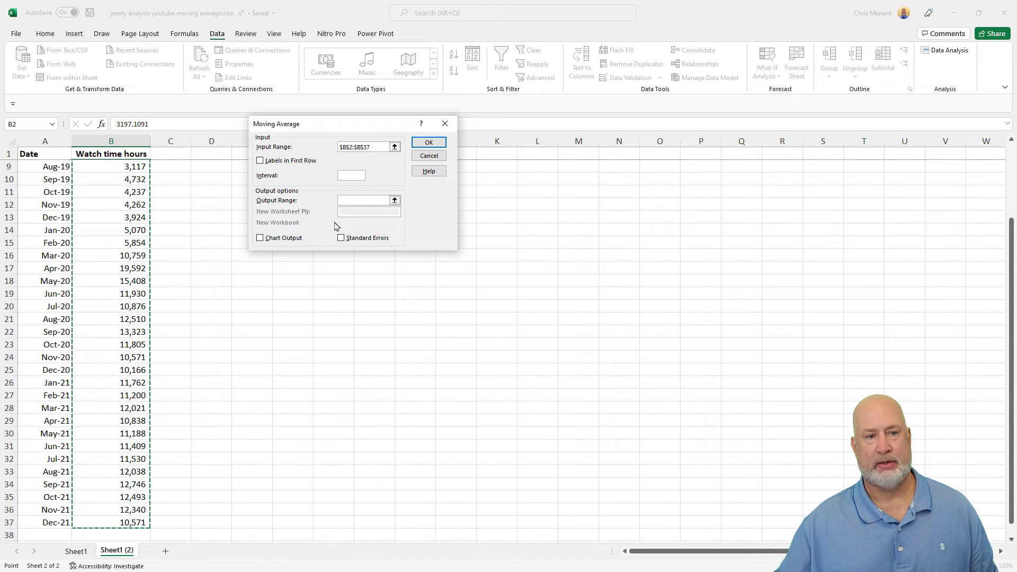
left_click(347, 176)
type("3")
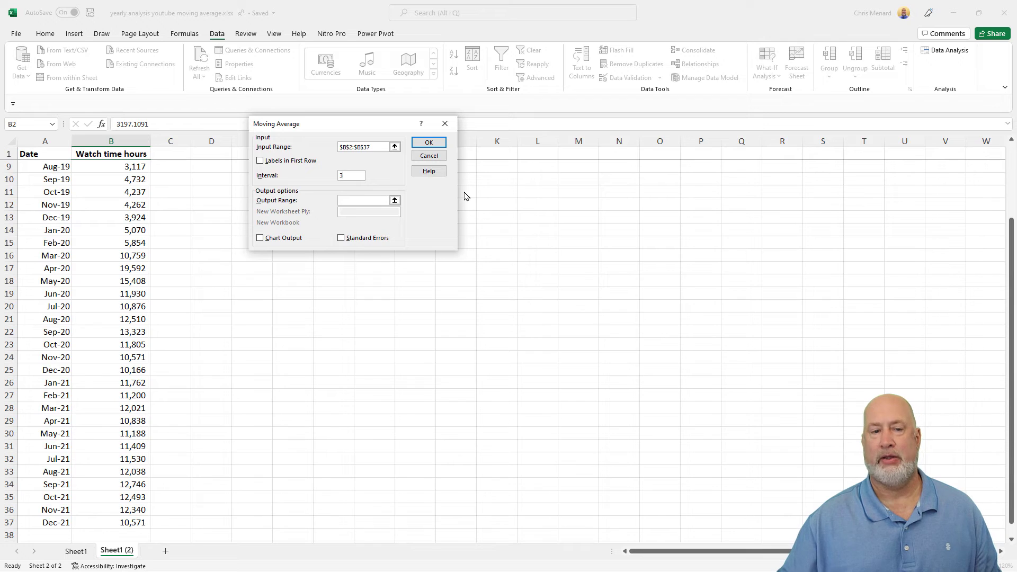
left_click(352, 200)
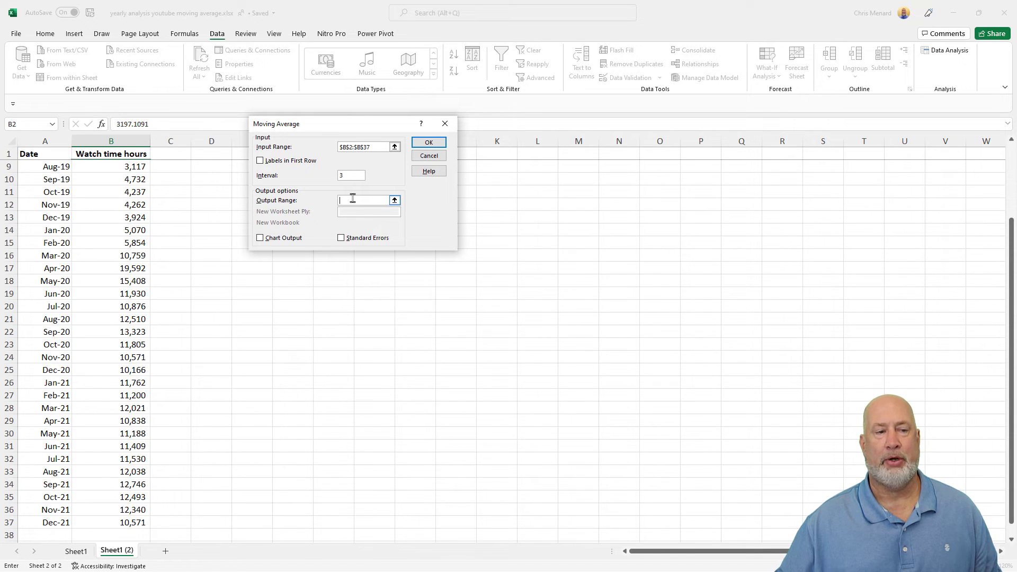
scroll(169, 166, "up", 3)
left_click(169, 167)
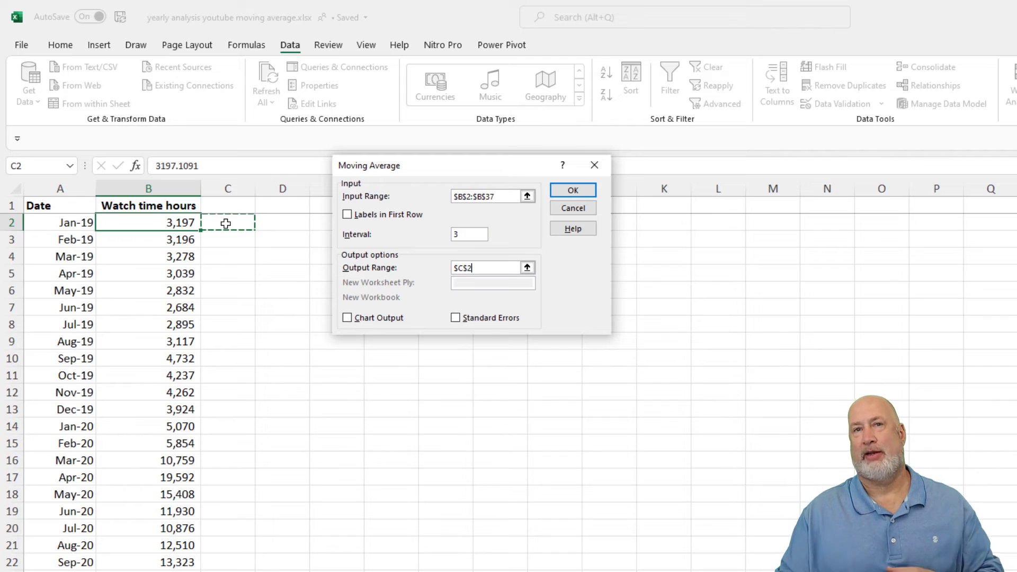
Run the Moving Average and delete the #N/A results in C2 and C3
left_click(574, 192)
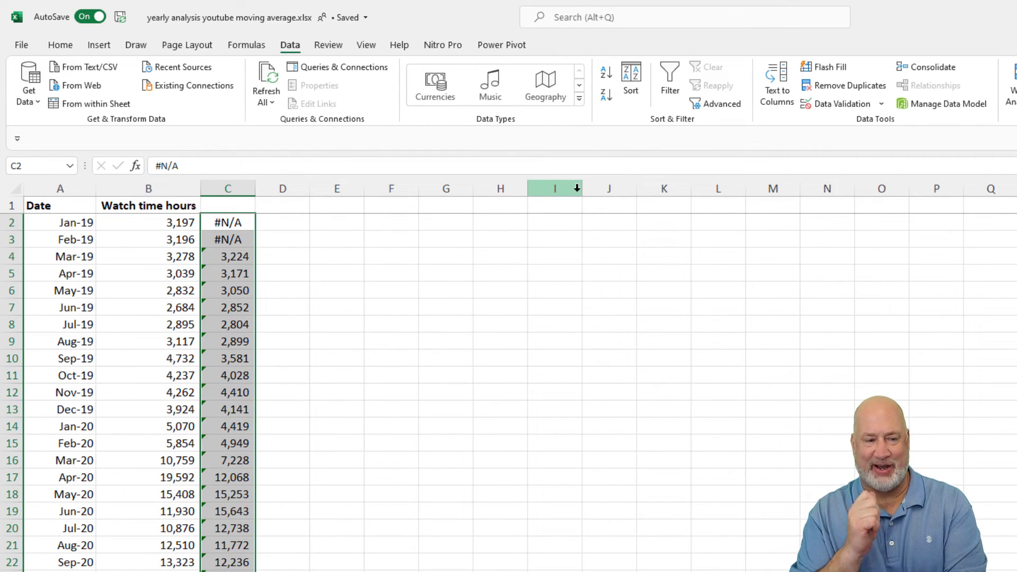
left_click(248, 221)
key("Delete")
left_click(228, 227)
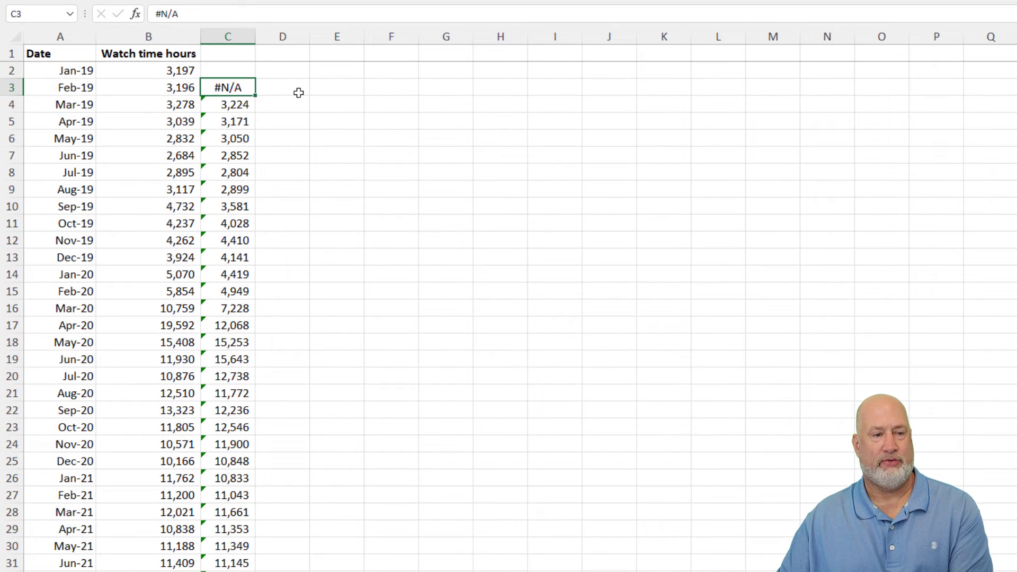
key("Delete")
Check the AVERAGE formulas in C4, C7 and C37 against their three source months
left_click(233, 105)
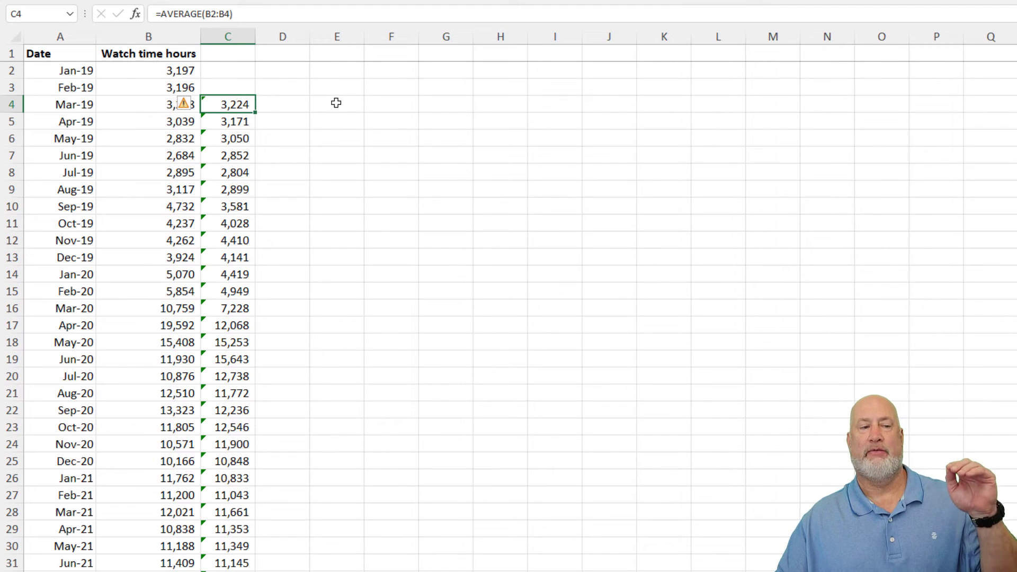
left_click(242, 155)
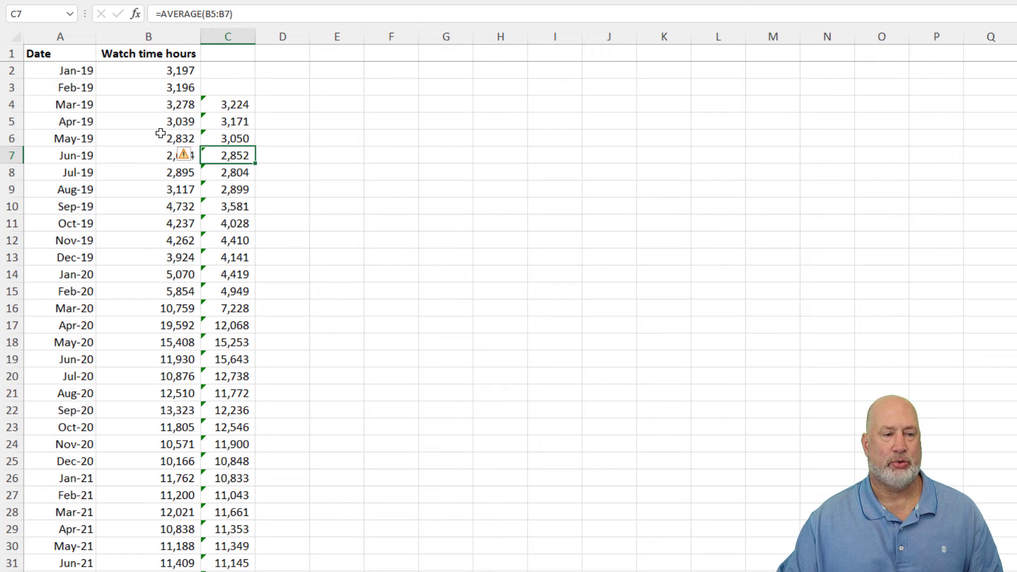
left_click_drag(158, 126, 156, 156)
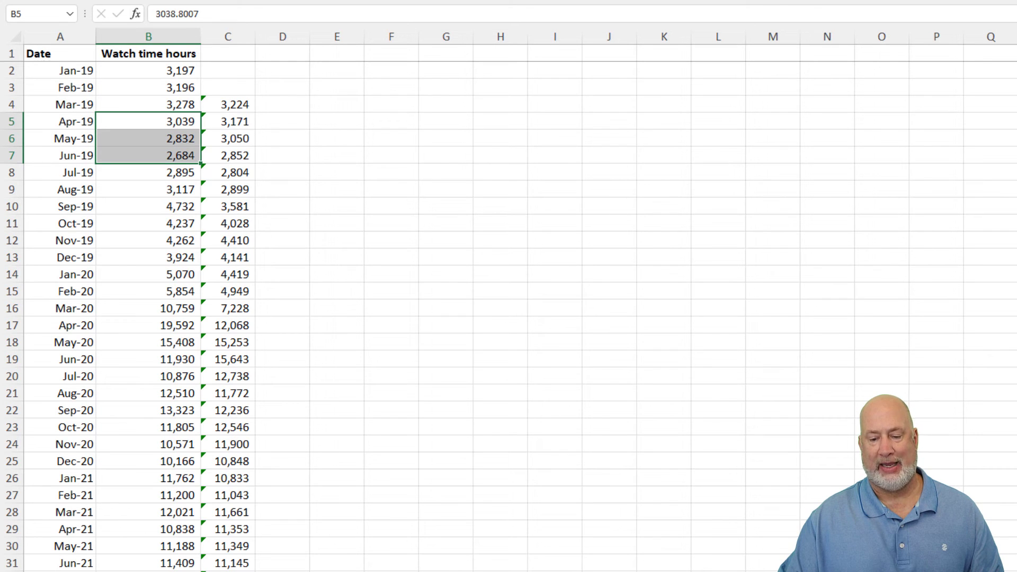
scroll(316, 233, "down", 6)
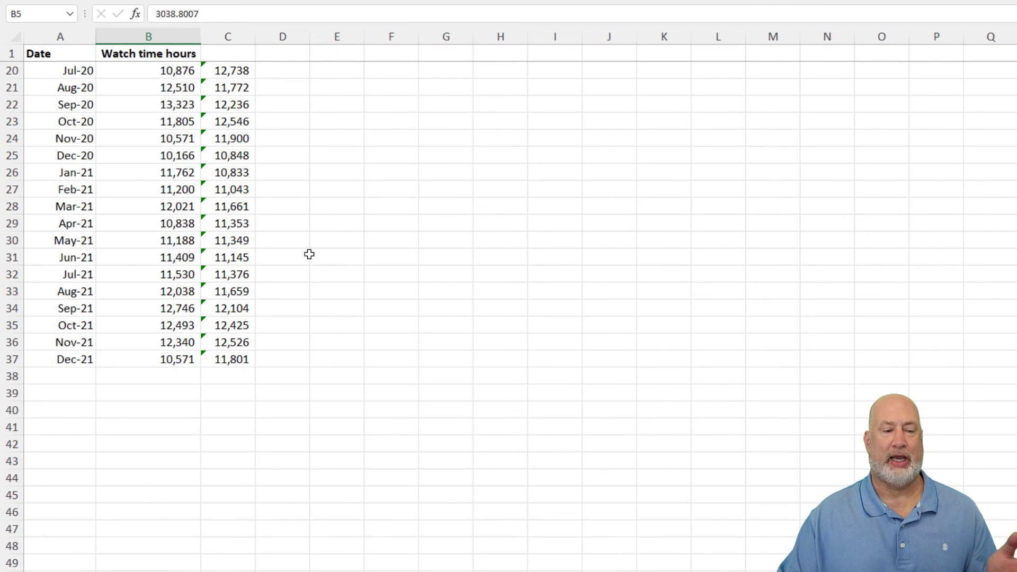
scroll(310, 254, "down", 3)
left_click(223, 206)
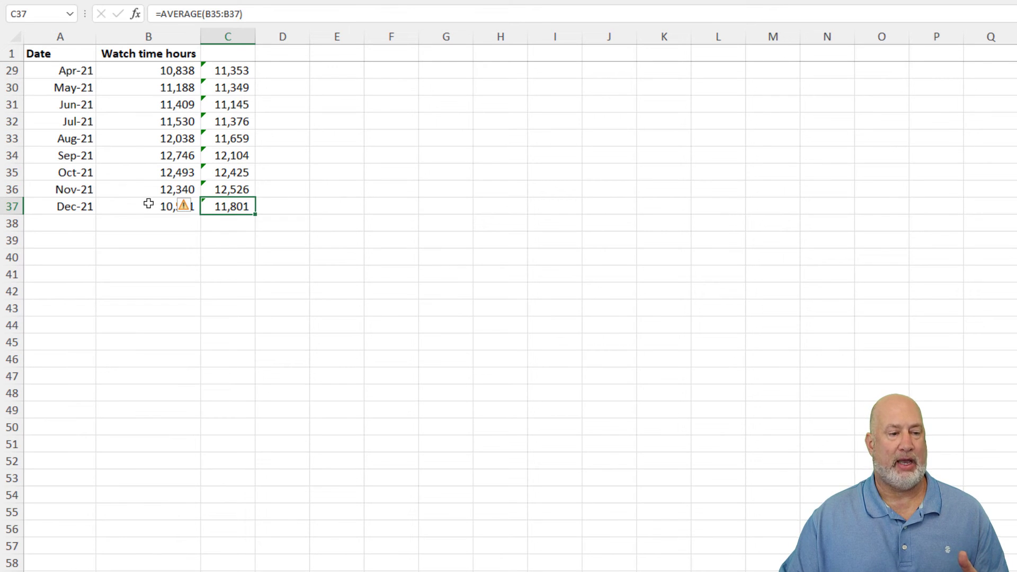
left_click_drag(148, 202, 140, 170)
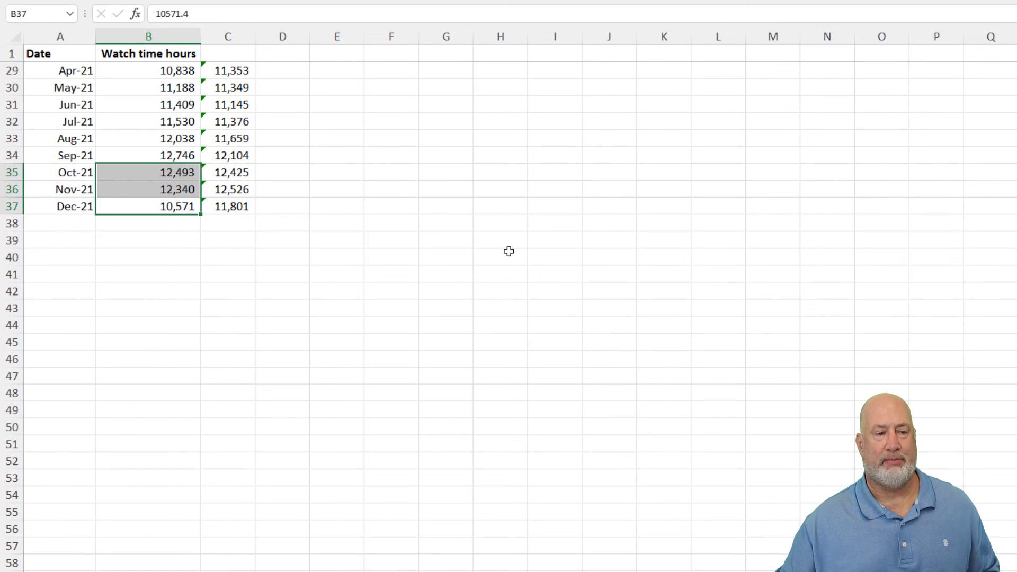
scroll(498, 257, "up", 9)
left_click(218, 67)
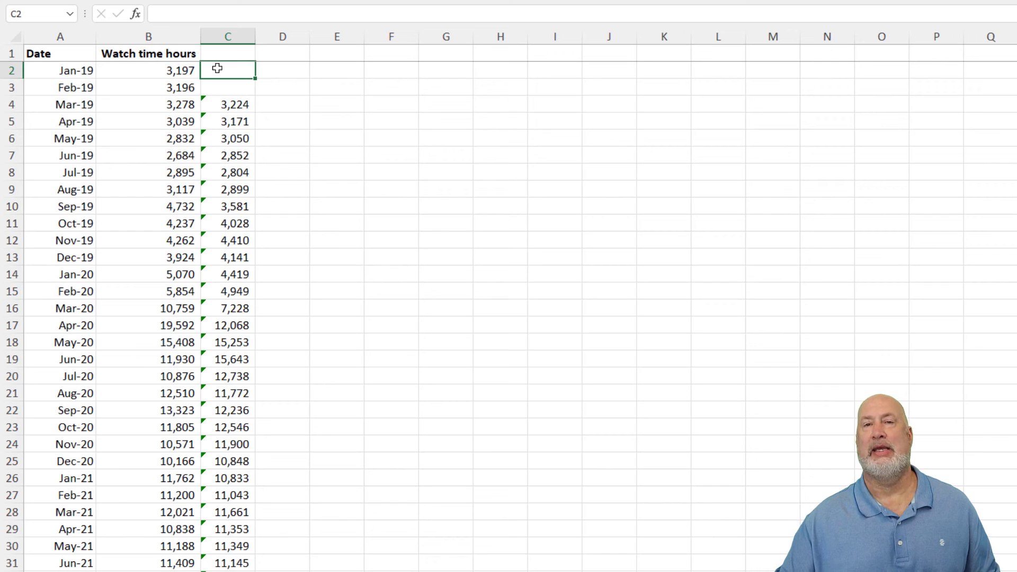